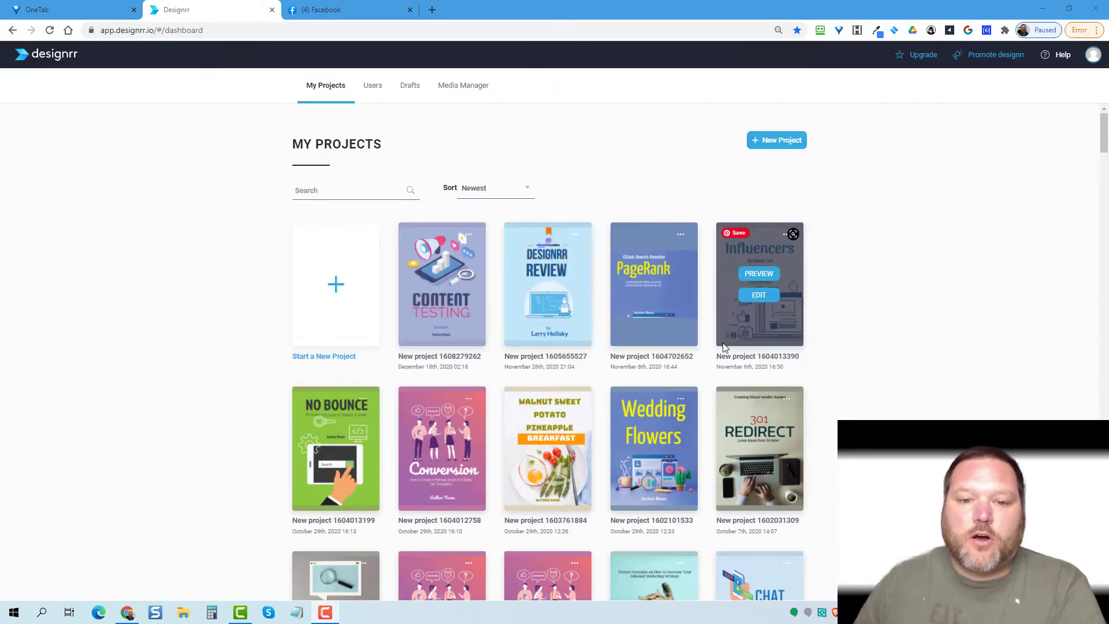
Open the Content Testing project as a PDF flipbook from its options menu
{"action": "mouse_move", "coordinate": [442, 261]}
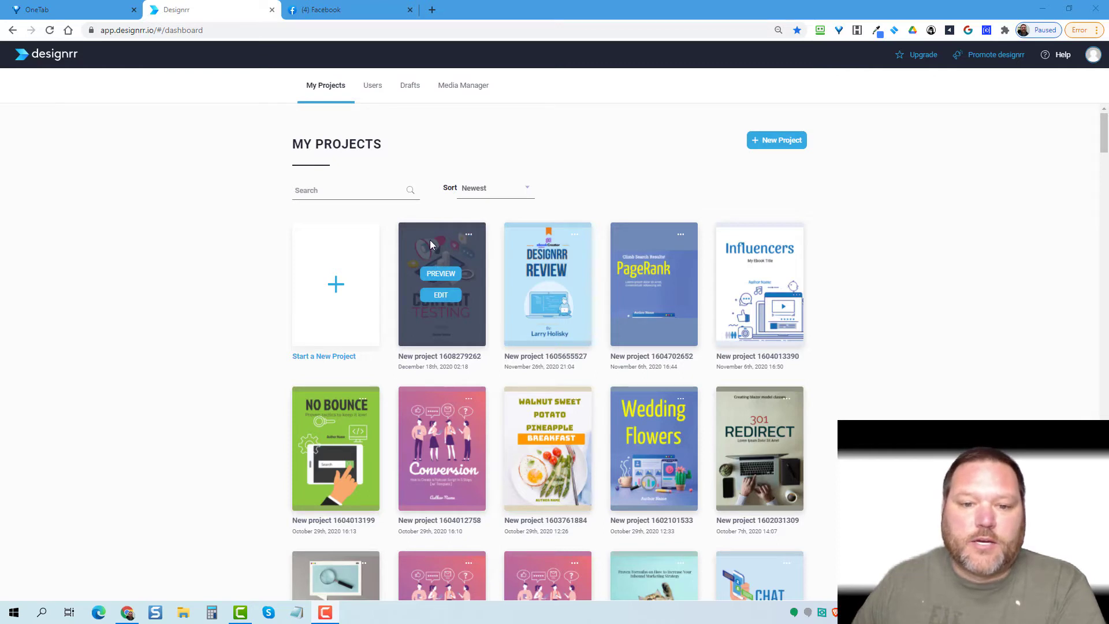
{"action": "left_click", "coordinate": [468, 237]}
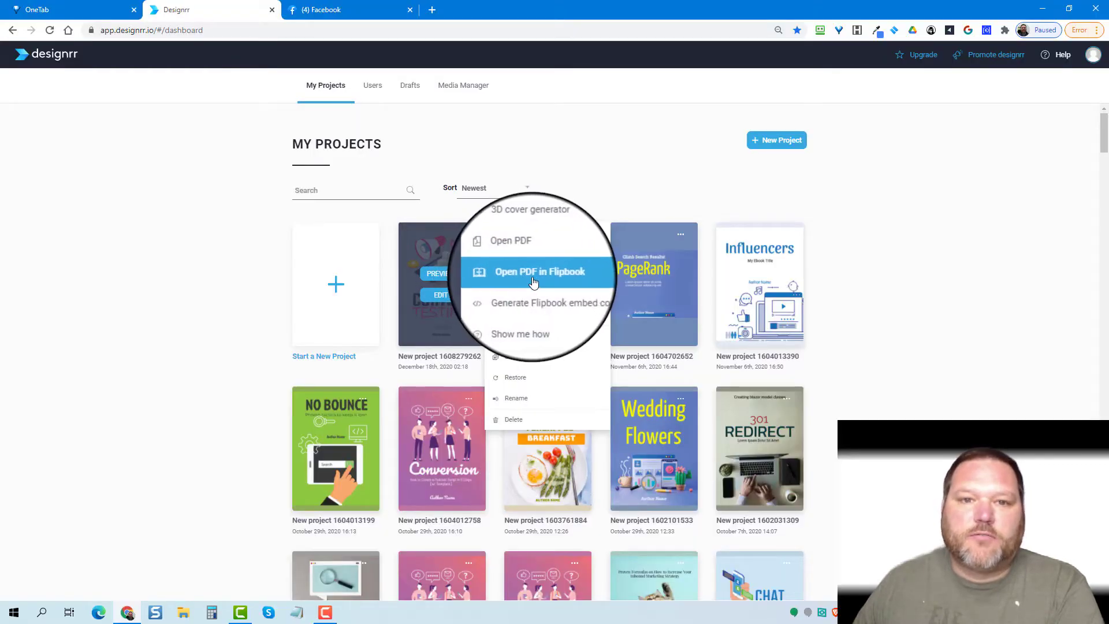
{"action": "left_click", "coordinate": [532, 282]}
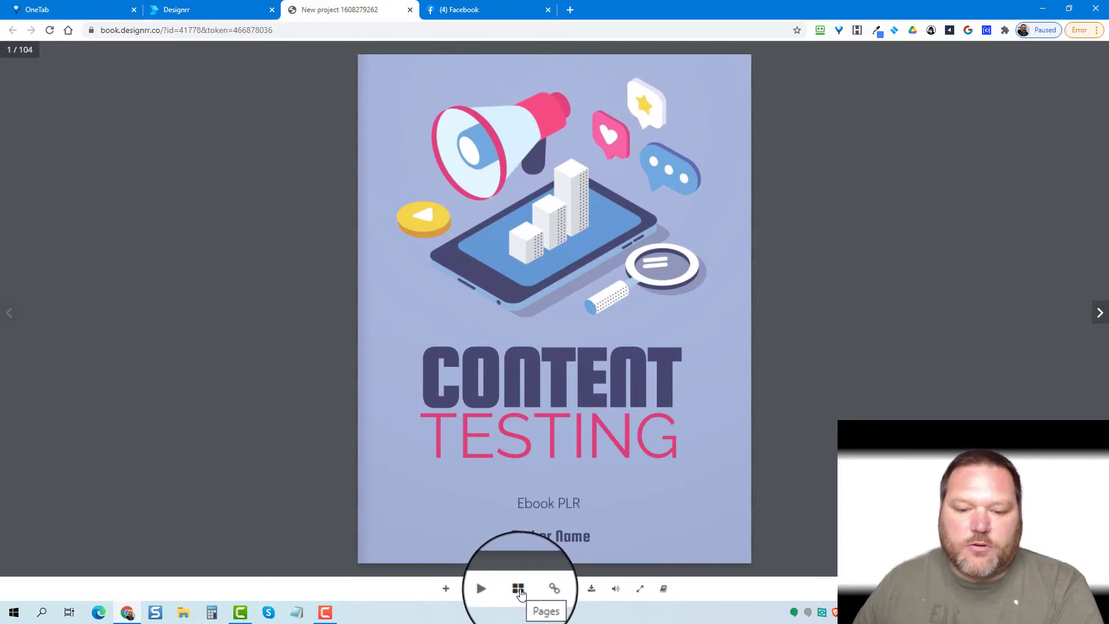
{"action": "left_click", "coordinate": [518, 589]}
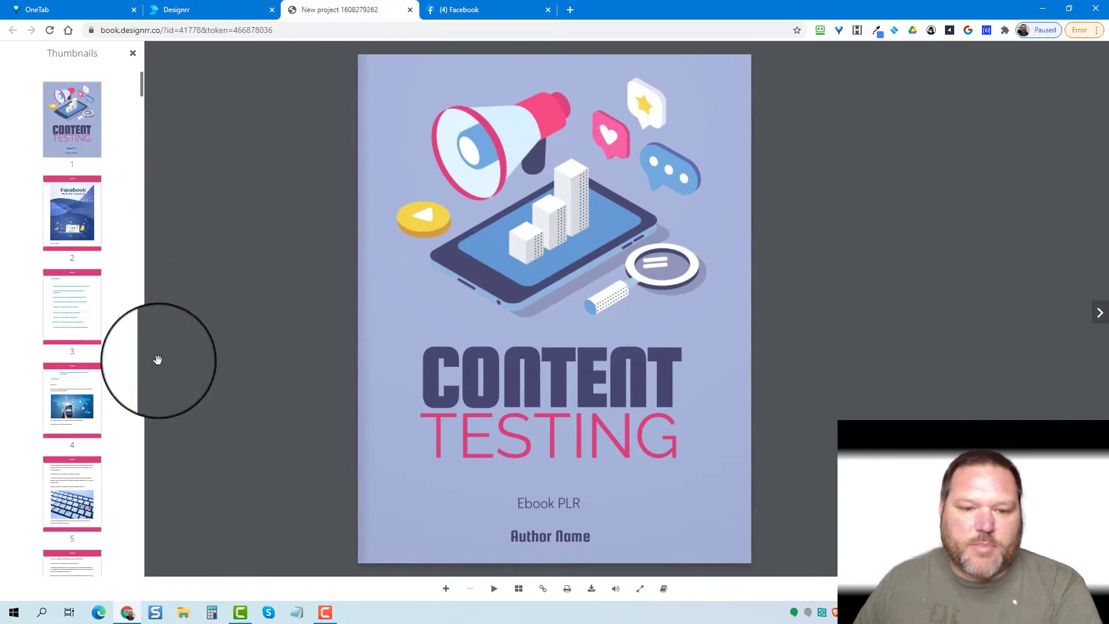
{"action": "left_click", "coordinate": [542, 589]}
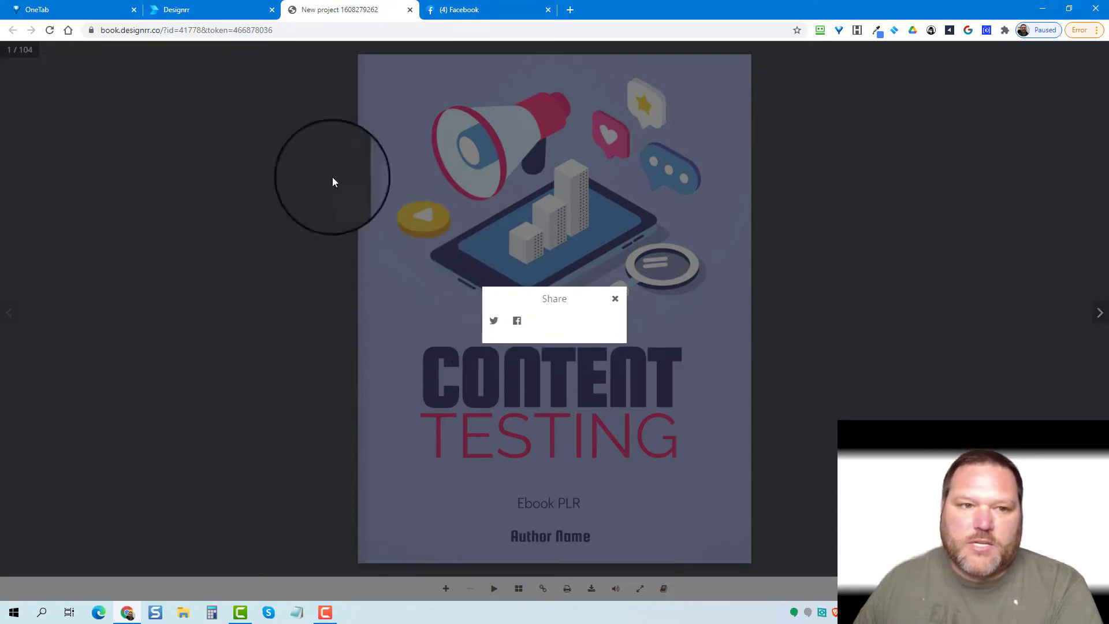
{"action": "left_click", "coordinate": [187, 30]}
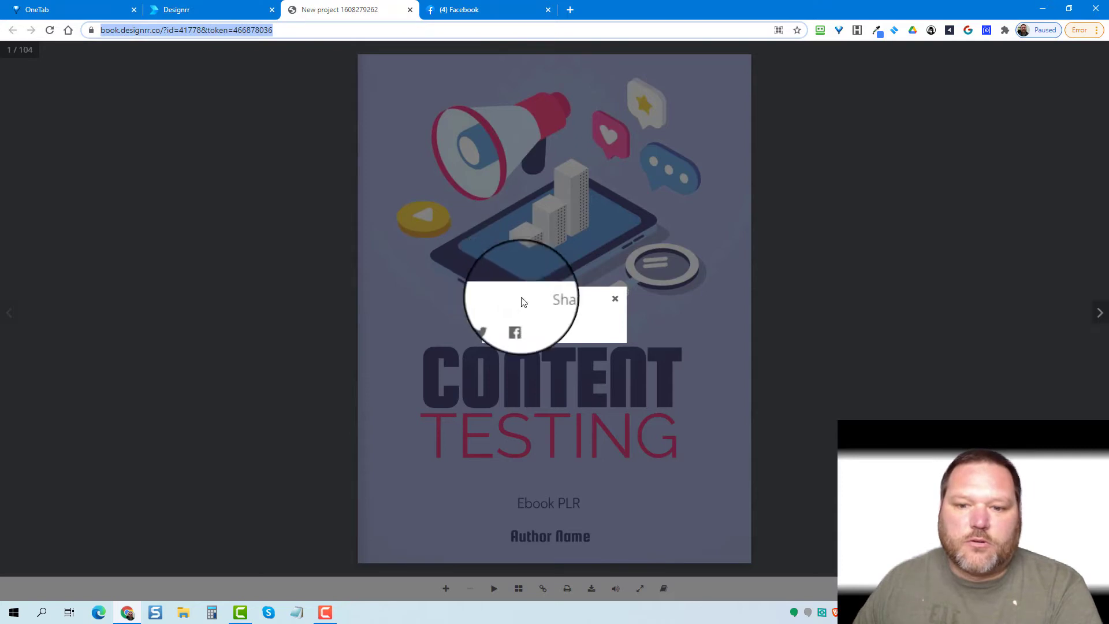
{"action": "left_click", "coordinate": [615, 298]}
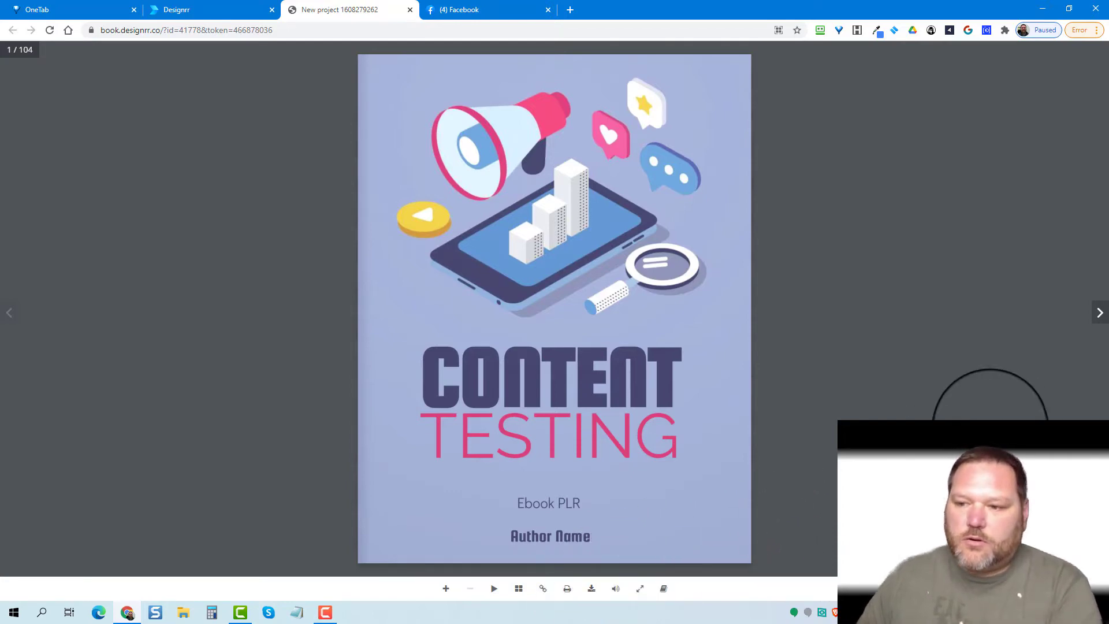
Page the Content Testing flipbook forward to pages 12-13, then return to the Designrr dashboard tab
{"action": "left_click", "coordinate": [1100, 313]}
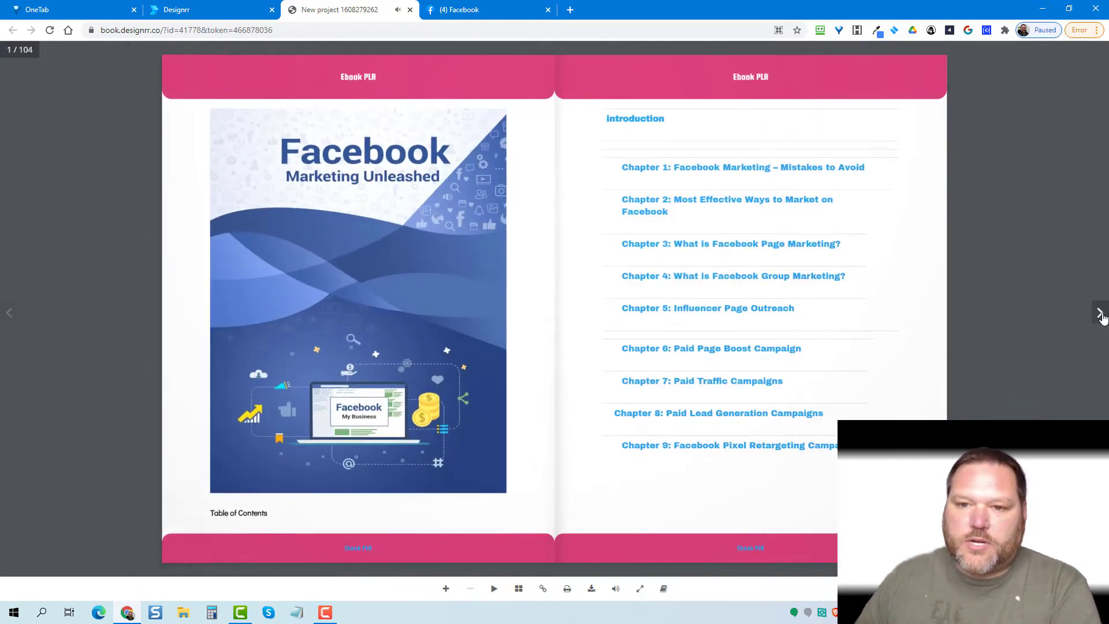
{"action": "left_click", "coordinate": [1100, 314]}
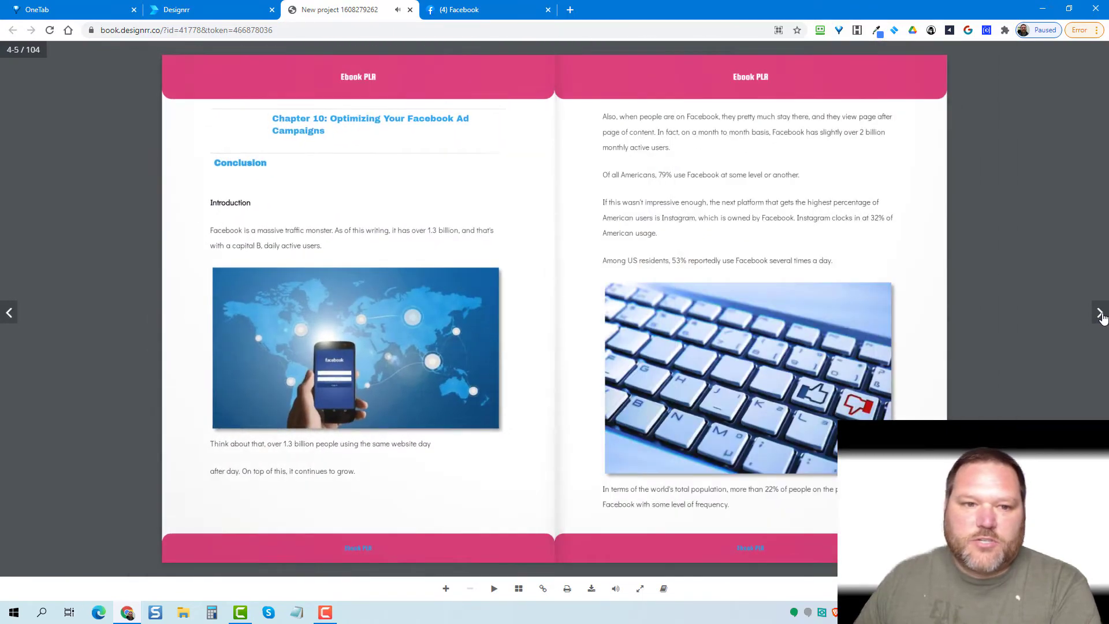
{"action": "left_click", "coordinate": [1100, 314]}
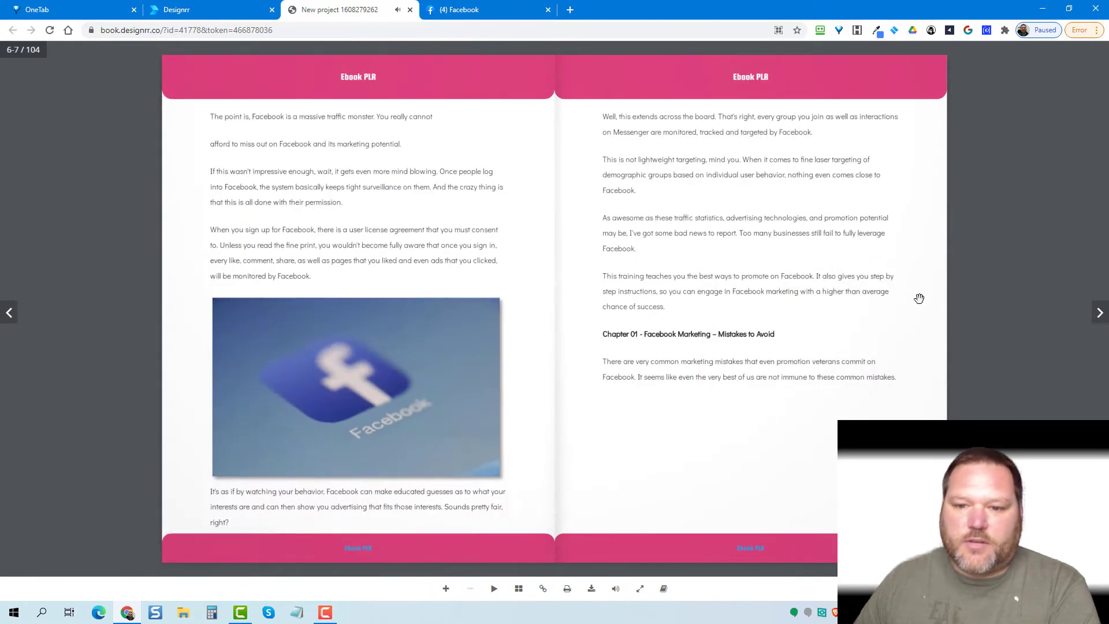
{"action": "left_click", "coordinate": [1100, 314]}
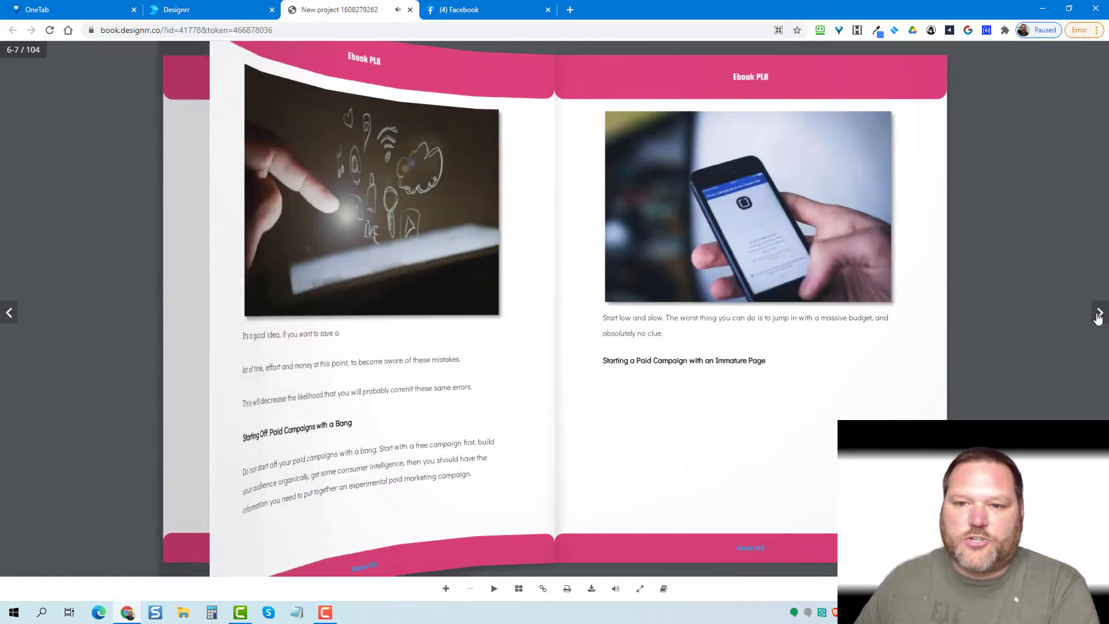
{"action": "left_click", "coordinate": [1097, 316]}
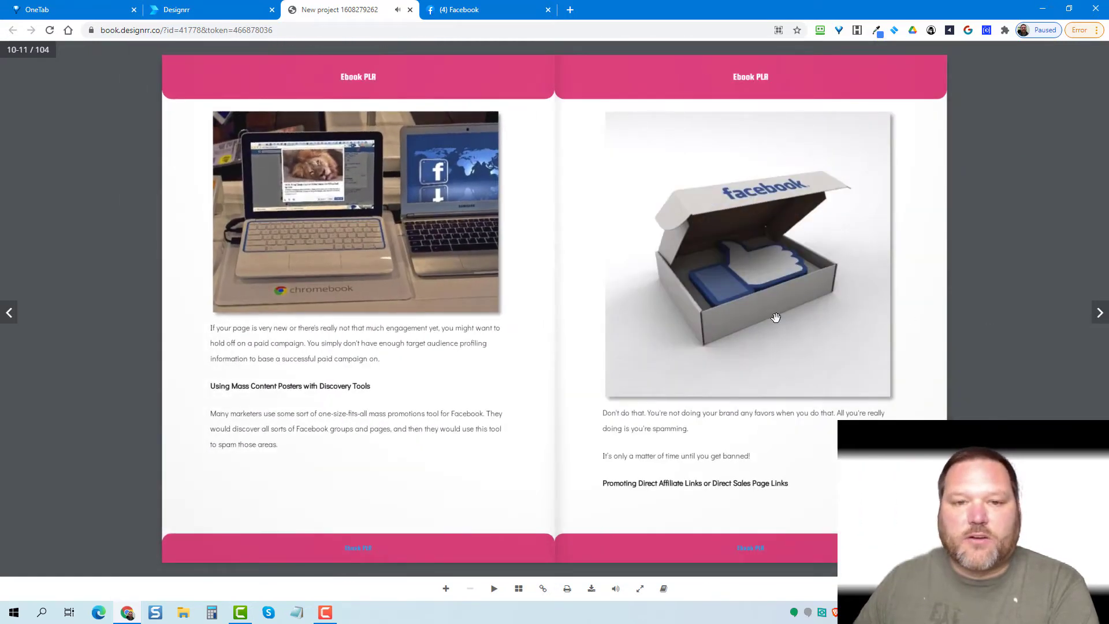
{"action": "left_click", "coordinate": [1098, 316]}
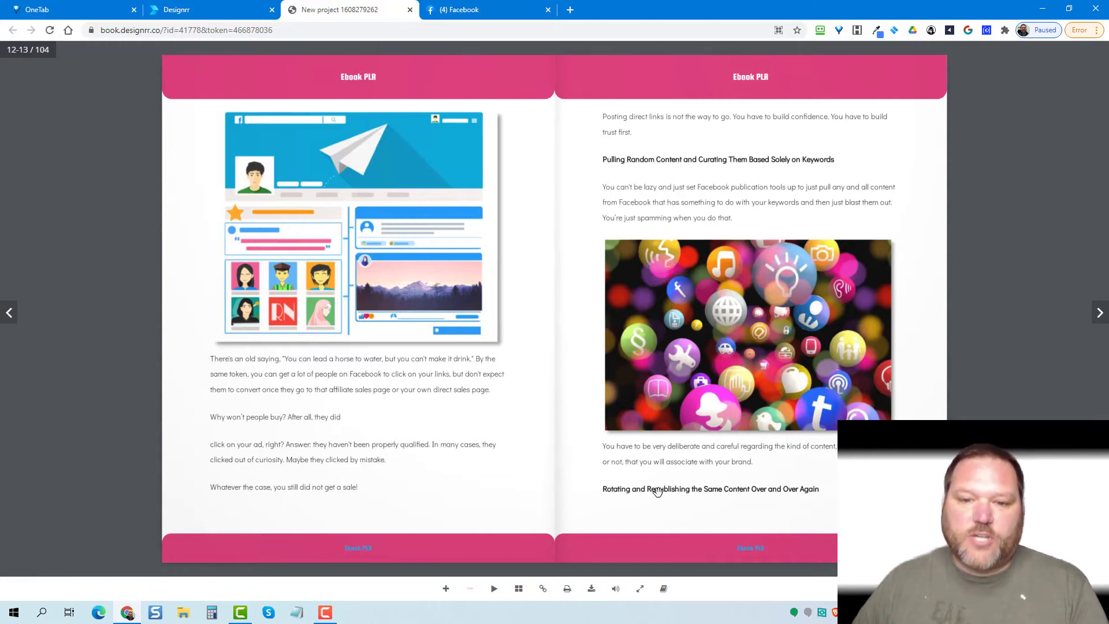
{"action": "left_click", "coordinate": [228, 16]}
{"action": "mouse_move", "coordinate": [444, 277]}
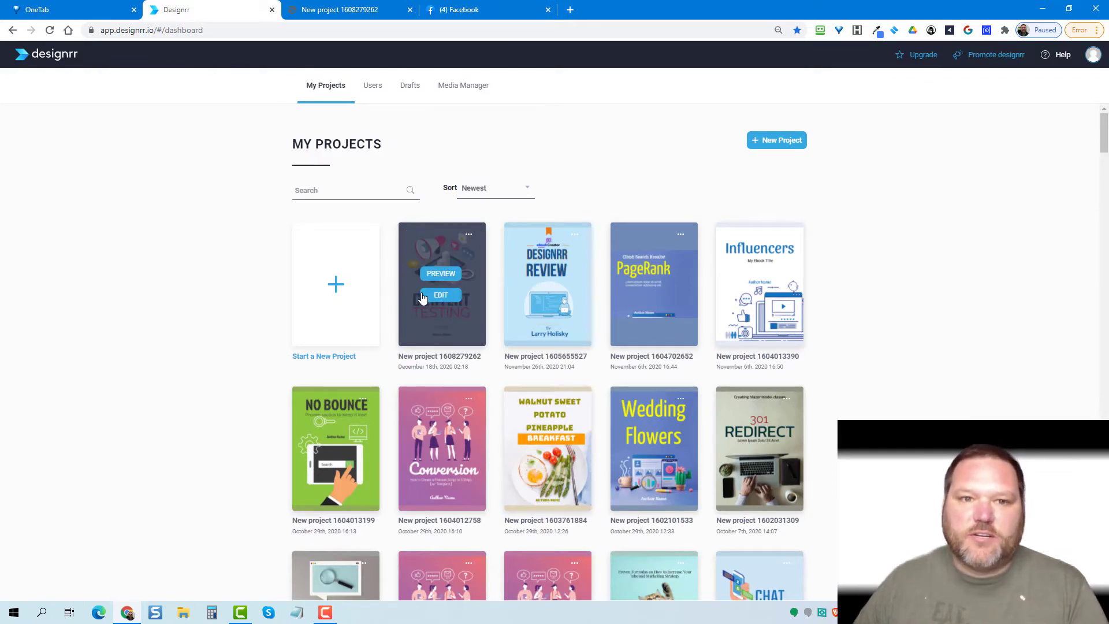
Switch to the Content Testing flipbook tab for another look
{"action": "left_click", "coordinate": [334, 12]}
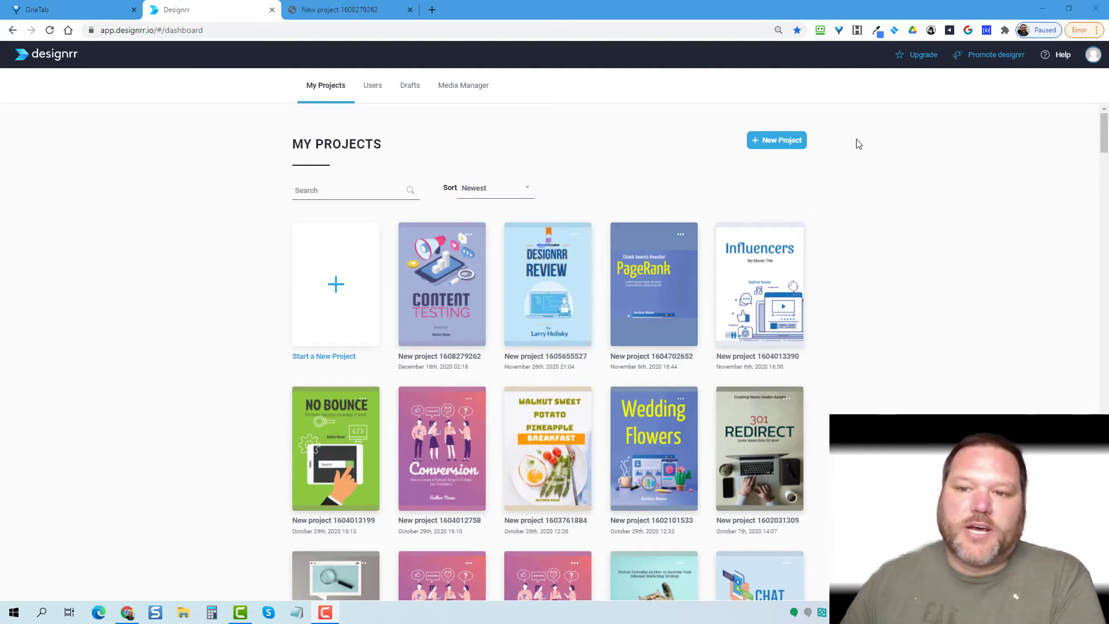
Start a new PDF to Flipbook project titled 'My Title' with description 'Info'
{"action": "left_click", "coordinate": [769, 149]}
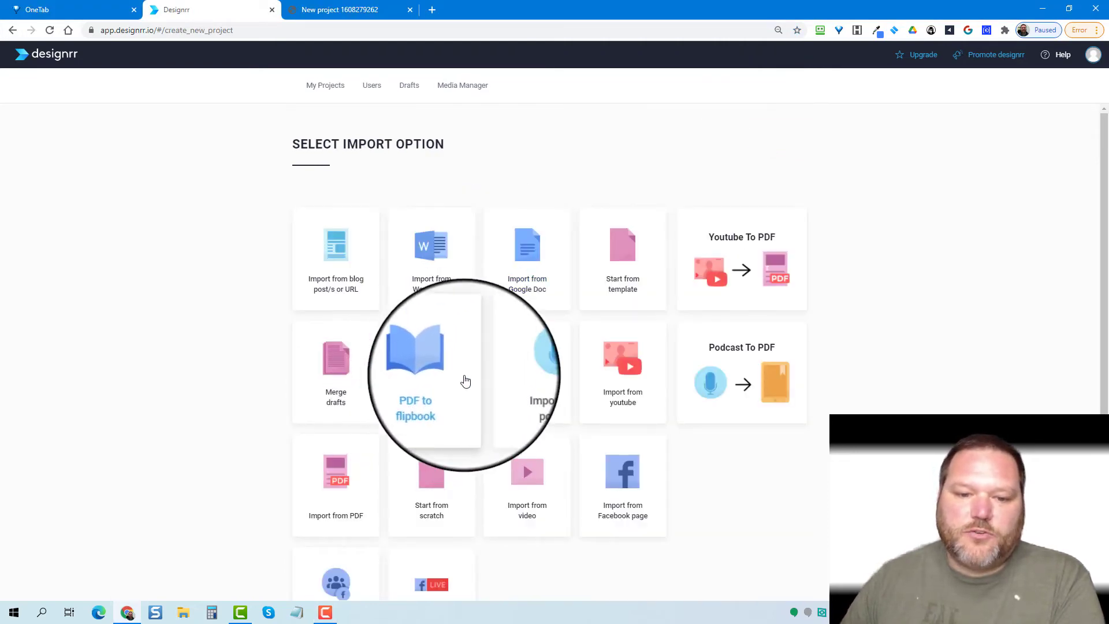
{"action": "left_click", "coordinate": [448, 367]}
{"action": "left_click", "coordinate": [424, 293]}
{"action": "type", "text": "My Title"}
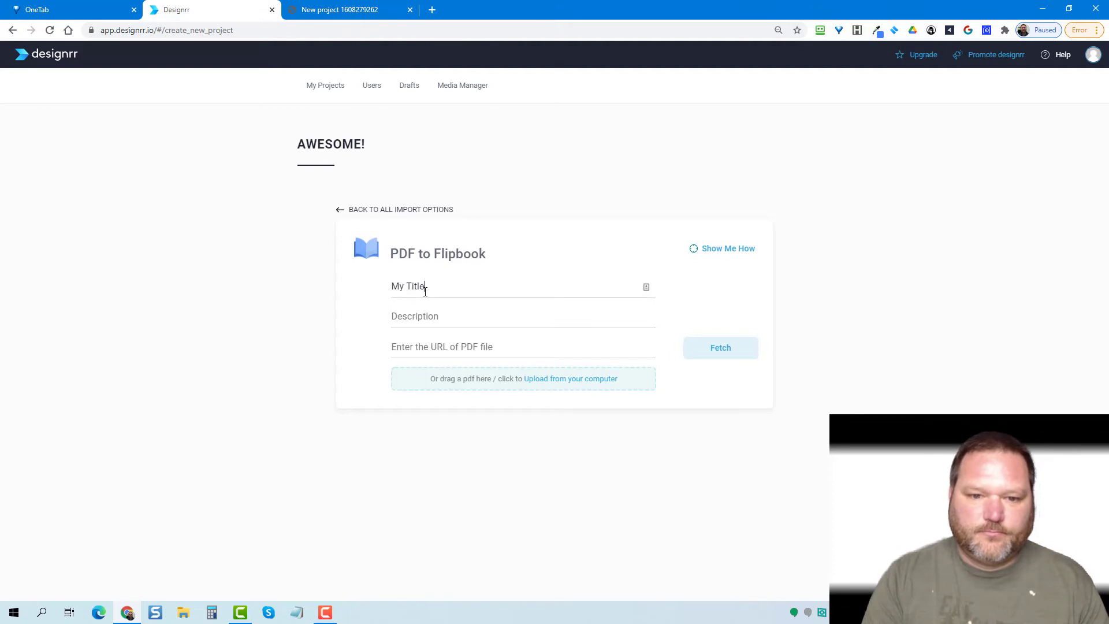
{"action": "key", "text": "Tab"}
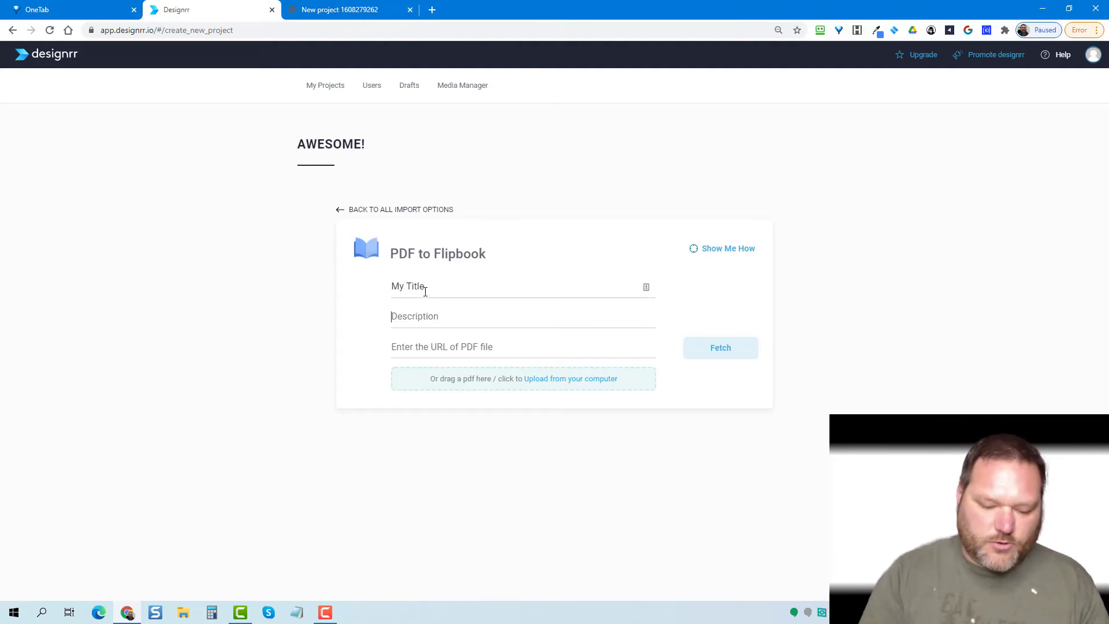
{"action": "type", "text": "Info"}
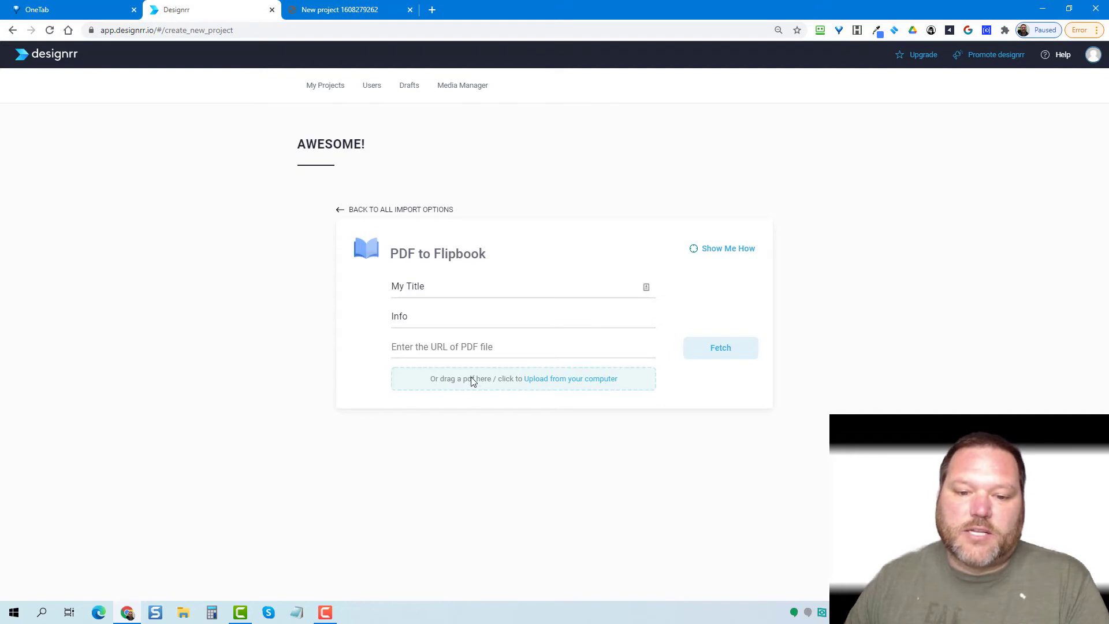
Upload AAAADesignrr ebook.pdf from the computer and dismiss the share-link confirmation
{"action": "left_click", "coordinate": [565, 384]}
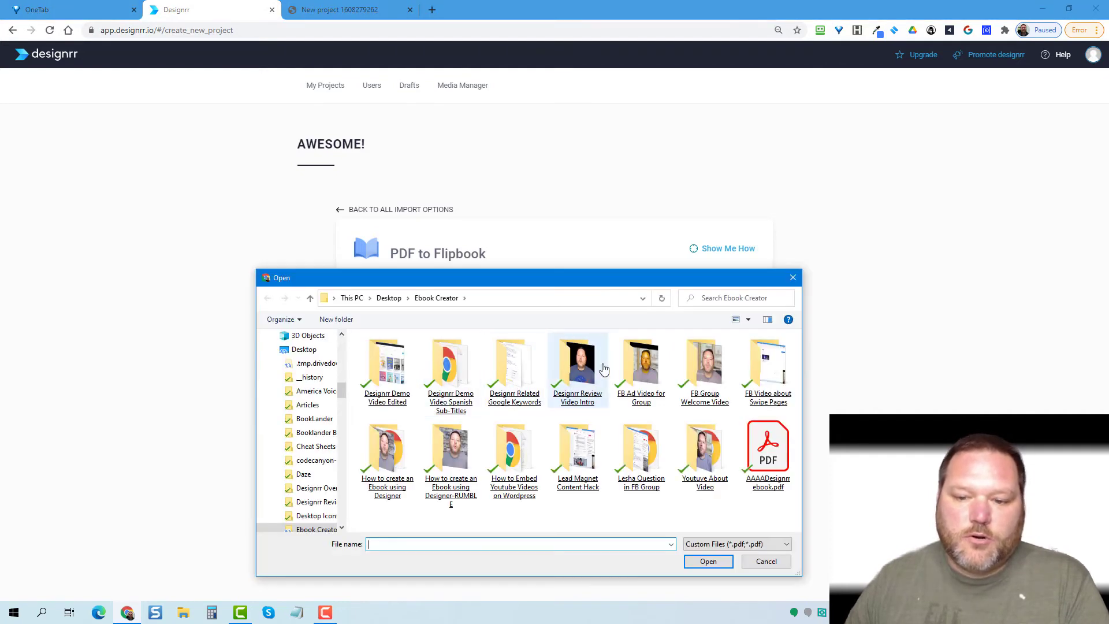
{"action": "double_click", "coordinate": [772, 448]}
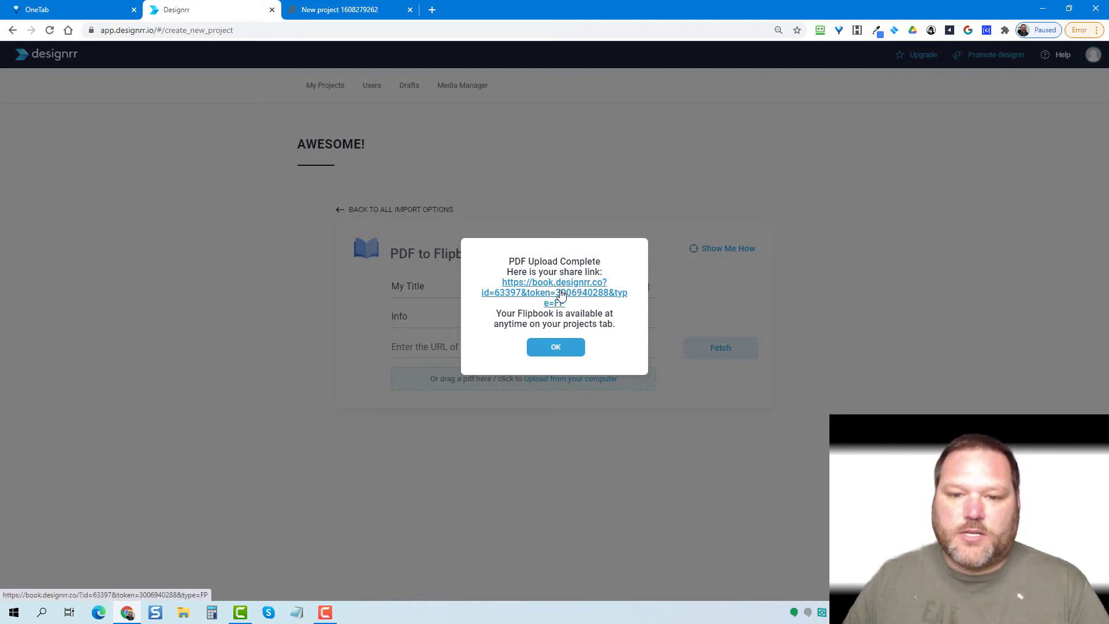
{"action": "left_click", "coordinate": [556, 351]}
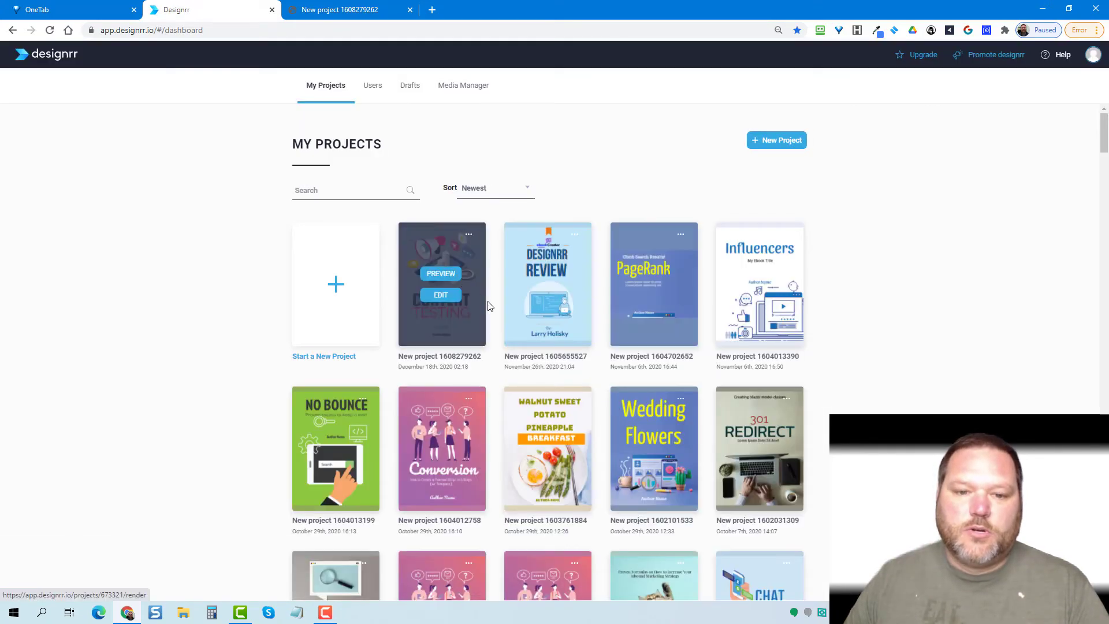
Scroll down the dashboard to the Flipbook Projects list headed by My Title
{"action": "scroll", "coordinate": [488, 304], "scroll_direction": "down", "scroll_amount": 20}
{"action": "scroll", "coordinate": [488, 307], "scroll_direction": "down", "scroll_amount": 20}
{"action": "scroll", "coordinate": [495, 330], "scroll_direction": "down", "scroll_amount": 20}
{"action": "scroll", "coordinate": [516, 334], "scroll_direction": "down", "scroll_amount": 20}
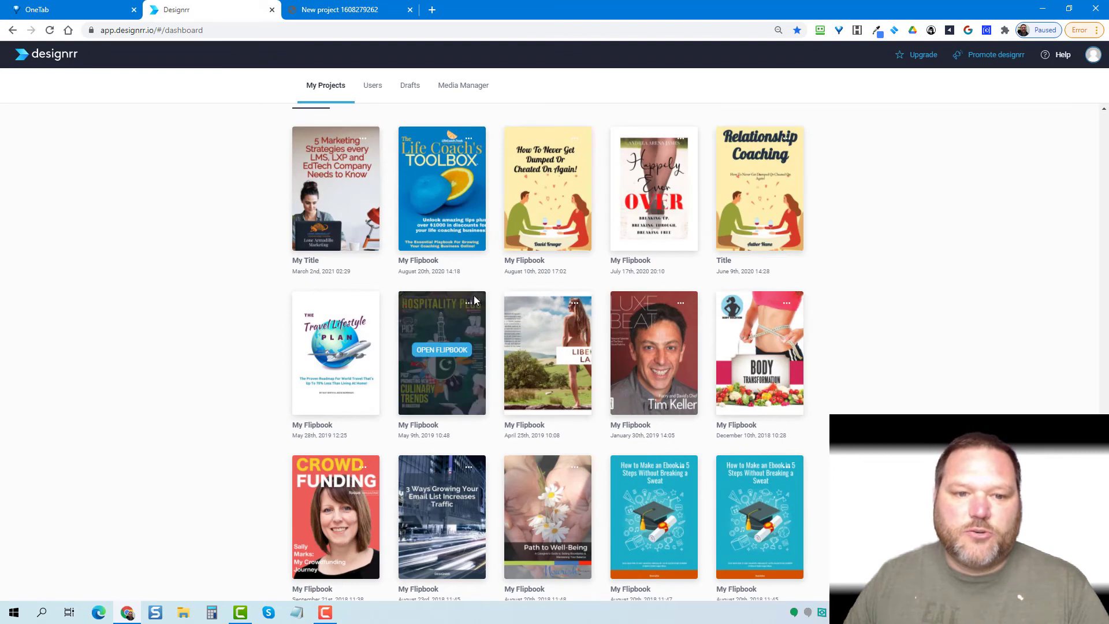
{"action": "scroll", "coordinate": [488, 306], "scroll_direction": "up", "scroll_amount": 3}
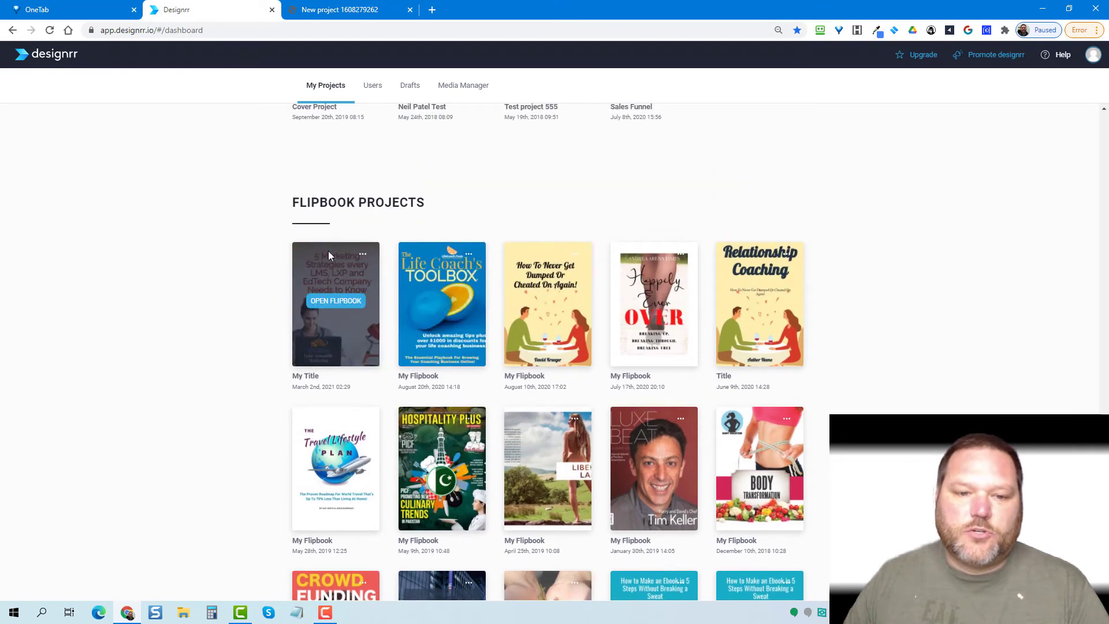
Open the My Title flipbook and page forward to the Marketing and Sales Alignment spread, pages 12-13
{"action": "left_click", "coordinate": [333, 305]}
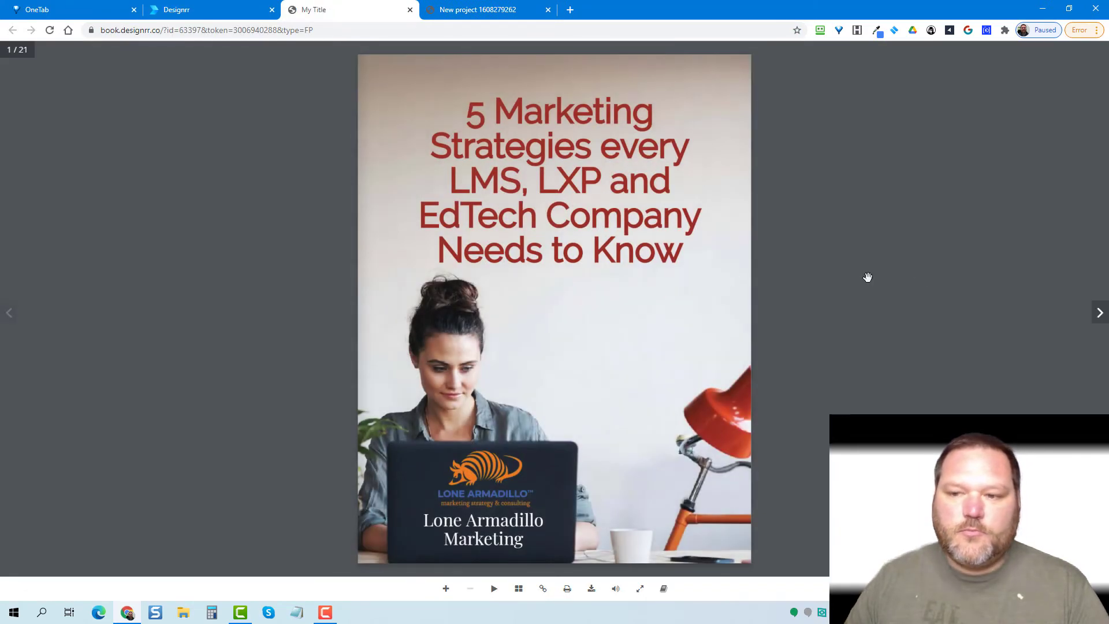
{"action": "left_click", "coordinate": [1100, 315]}
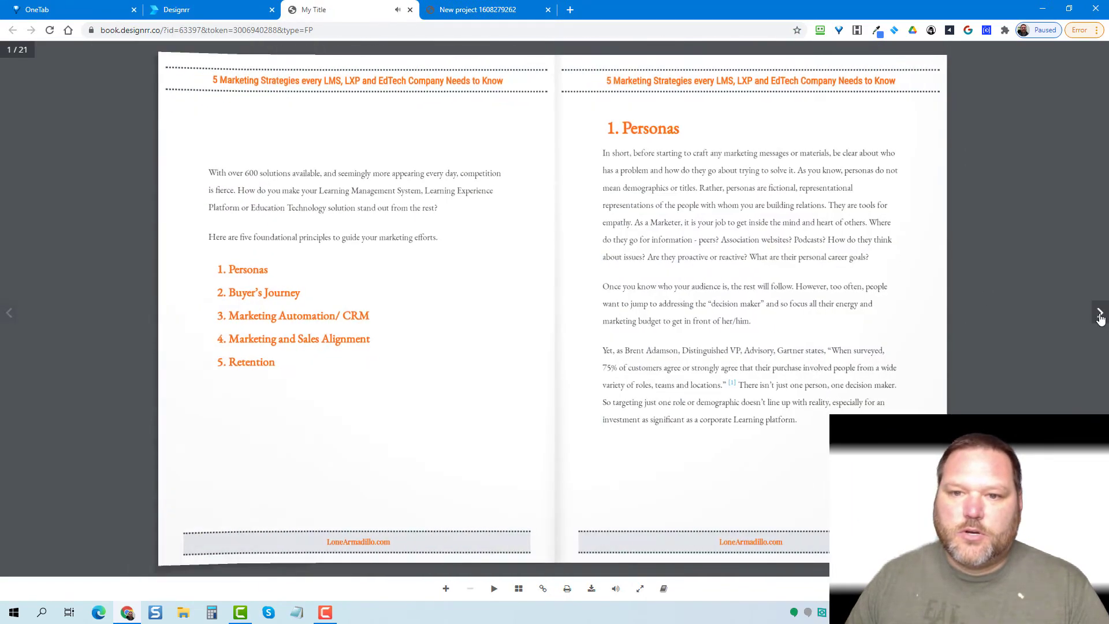
{"action": "left_click", "coordinate": [1100, 315]}
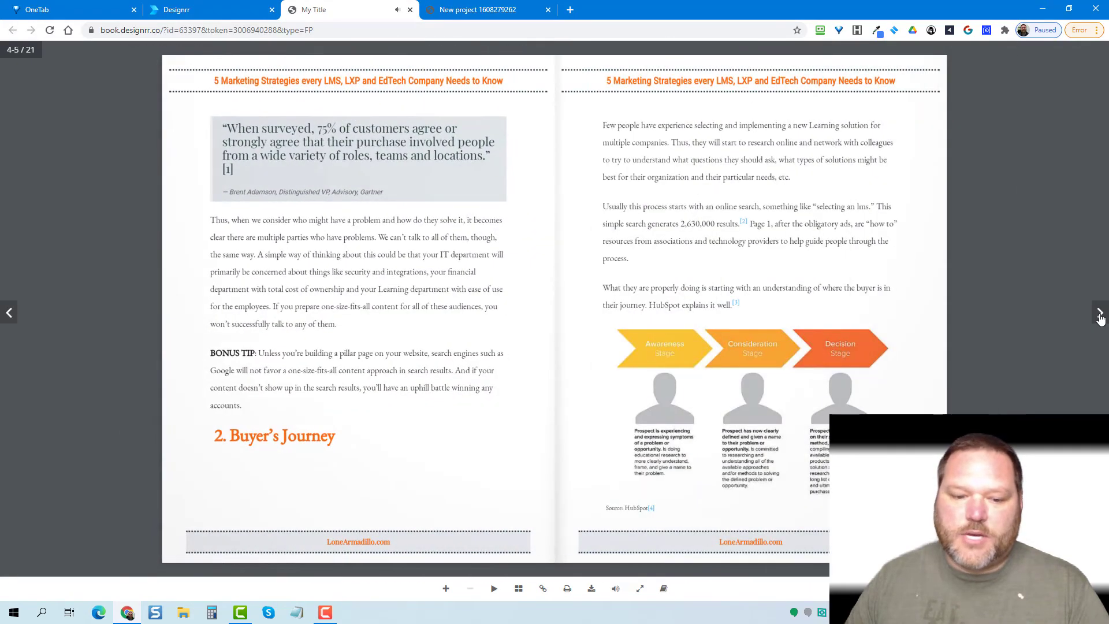
{"action": "left_click", "coordinate": [1099, 315]}
{"action": "left_click", "coordinate": [1099, 314]}
{"action": "left_click", "coordinate": [1099, 315]}
{"action": "left_click", "coordinate": [1099, 315]}
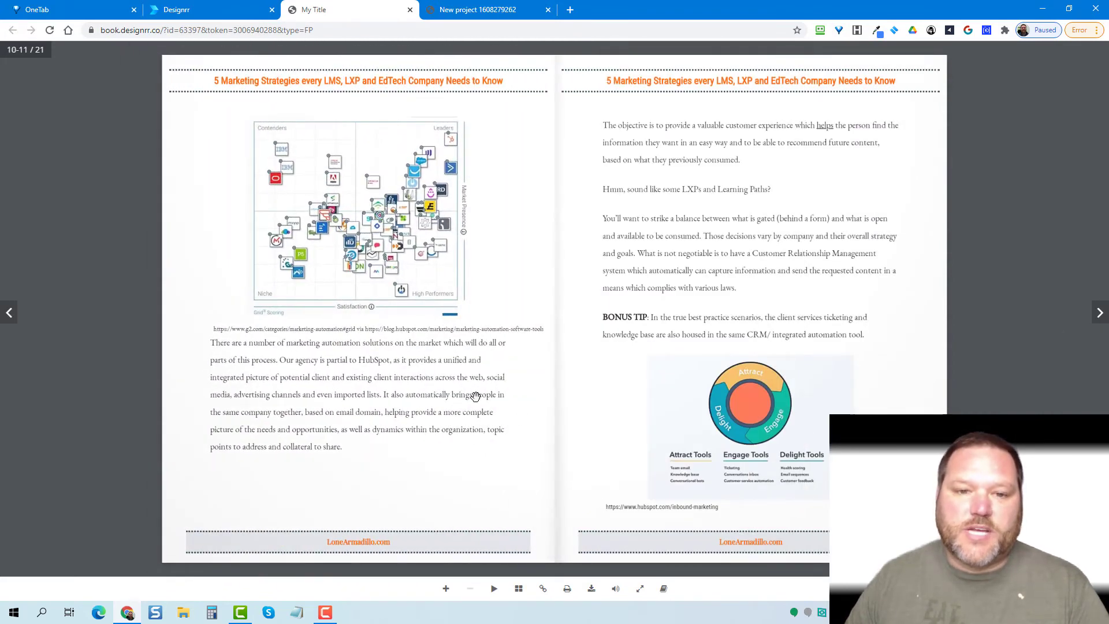
{"action": "left_click", "coordinate": [1100, 313]}
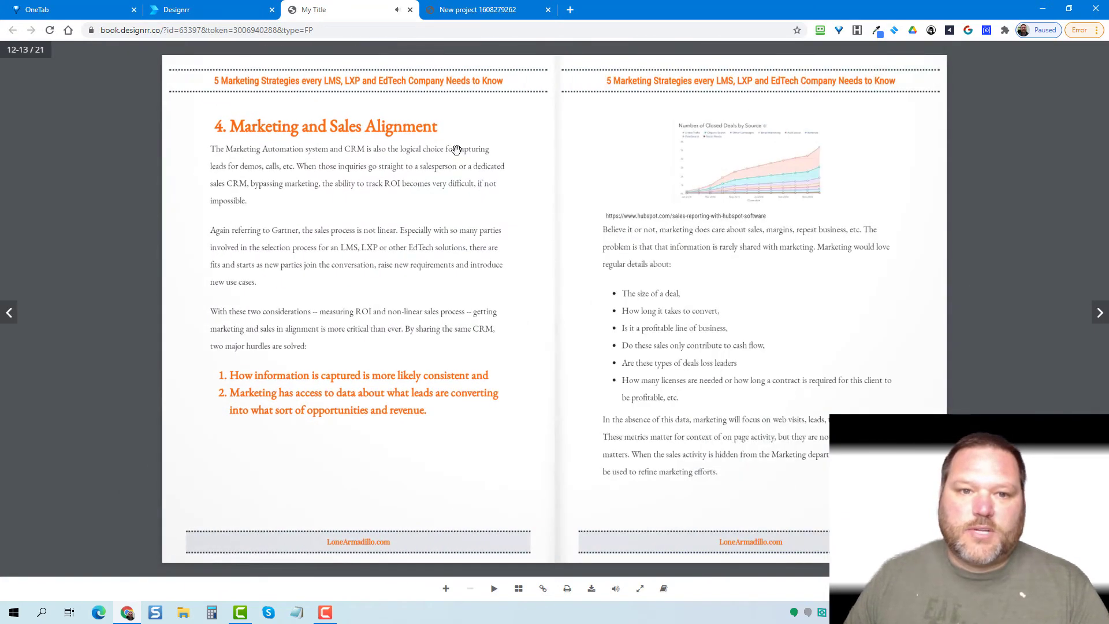